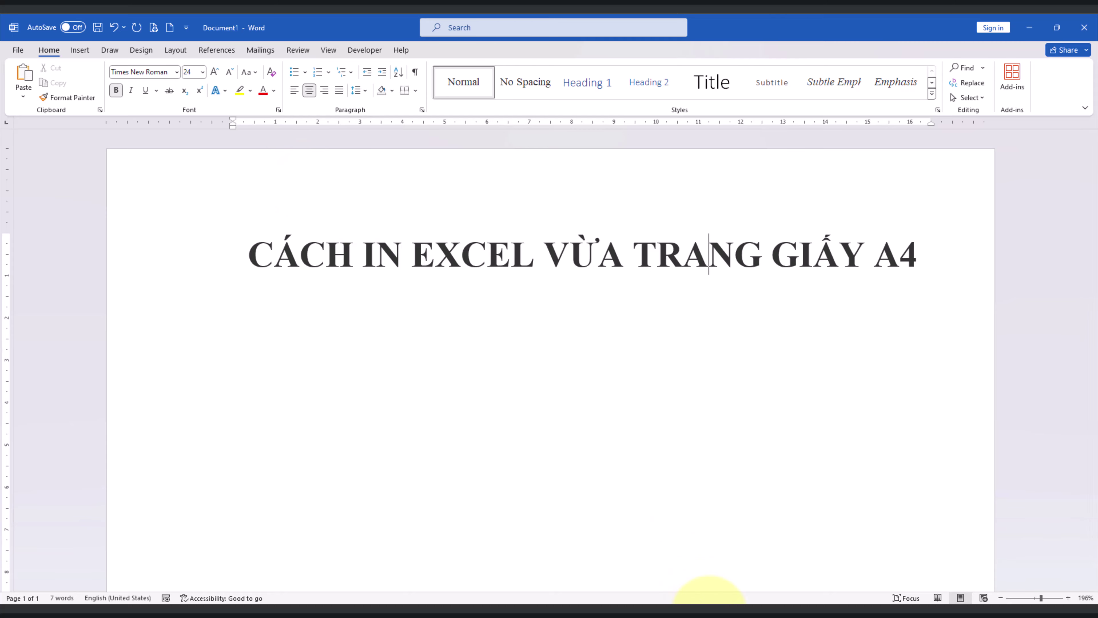
Switch from the Word title document to the Excel File B workbook
mouse_move(716, 597)
left_click(719, 584)
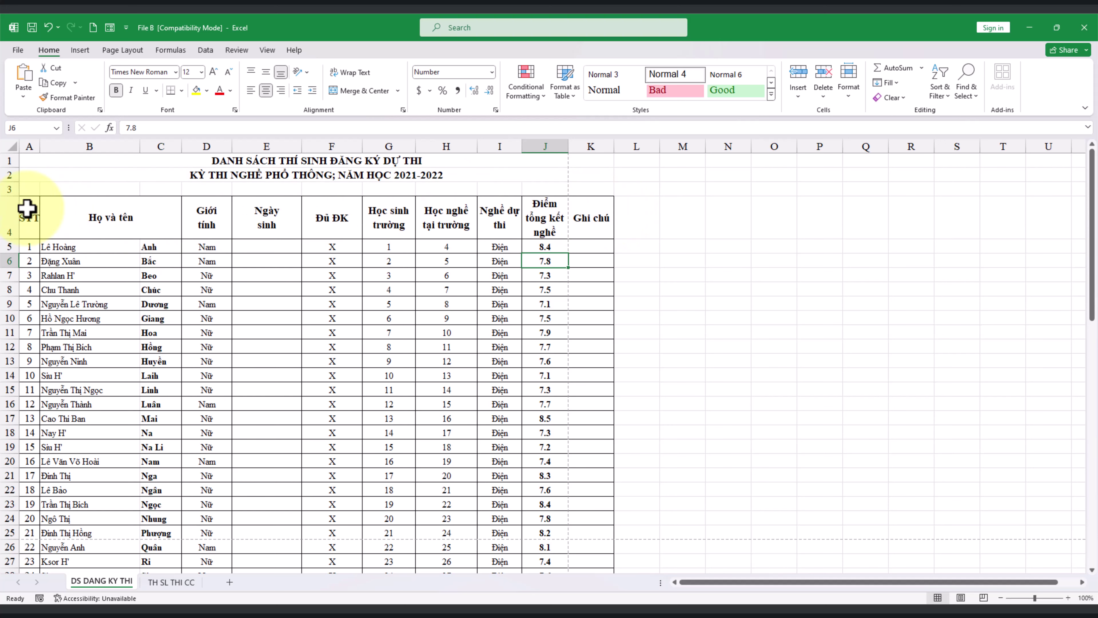
Open the print preview and page through all 6 landscape A4 pages, returning to page 1
left_click(18, 49)
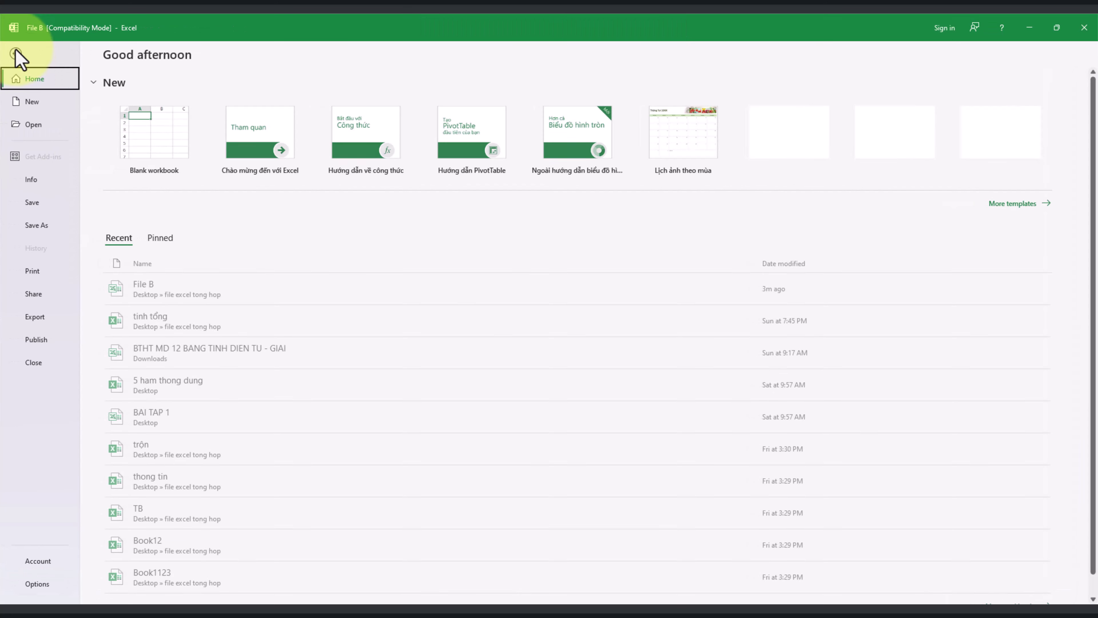
left_click(44, 270)
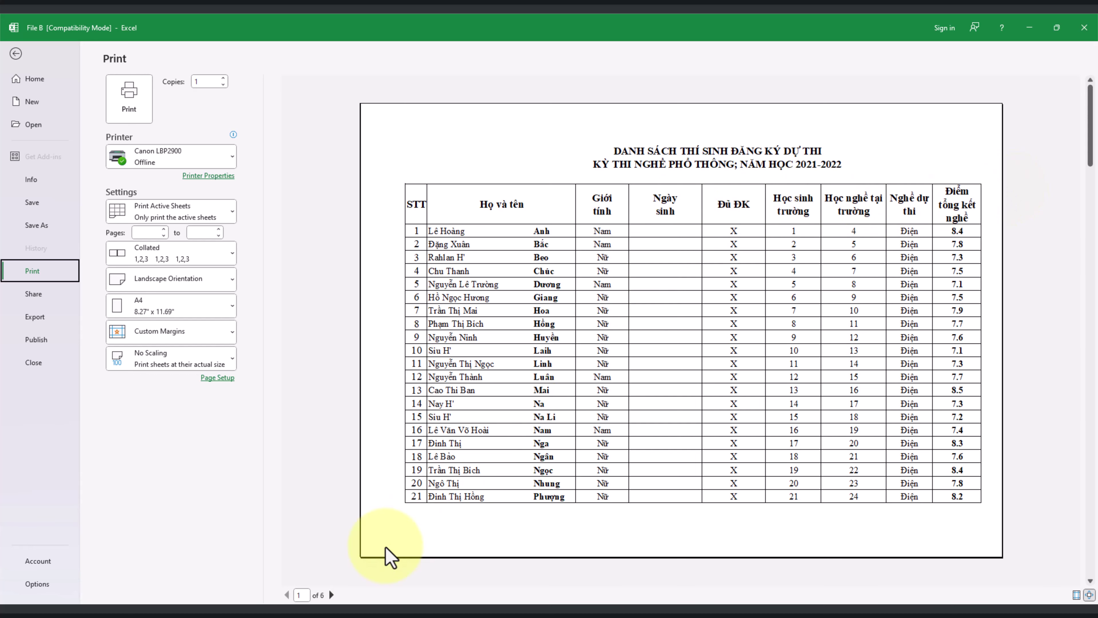
left_click(331, 595)
left_click(331, 595)
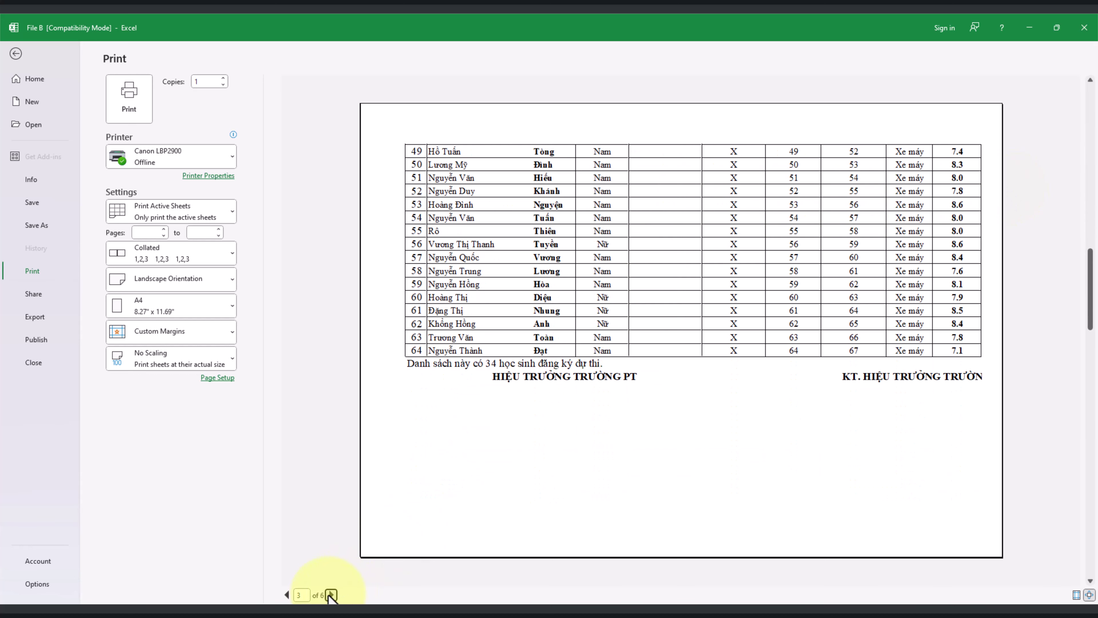
left_click(332, 595)
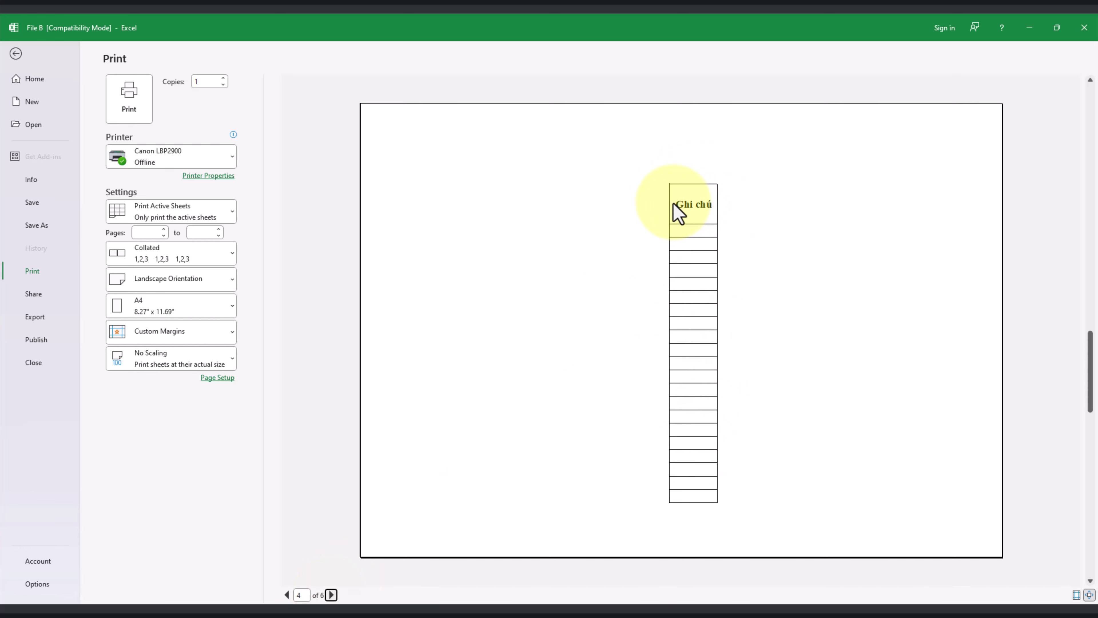
left_click(288, 595)
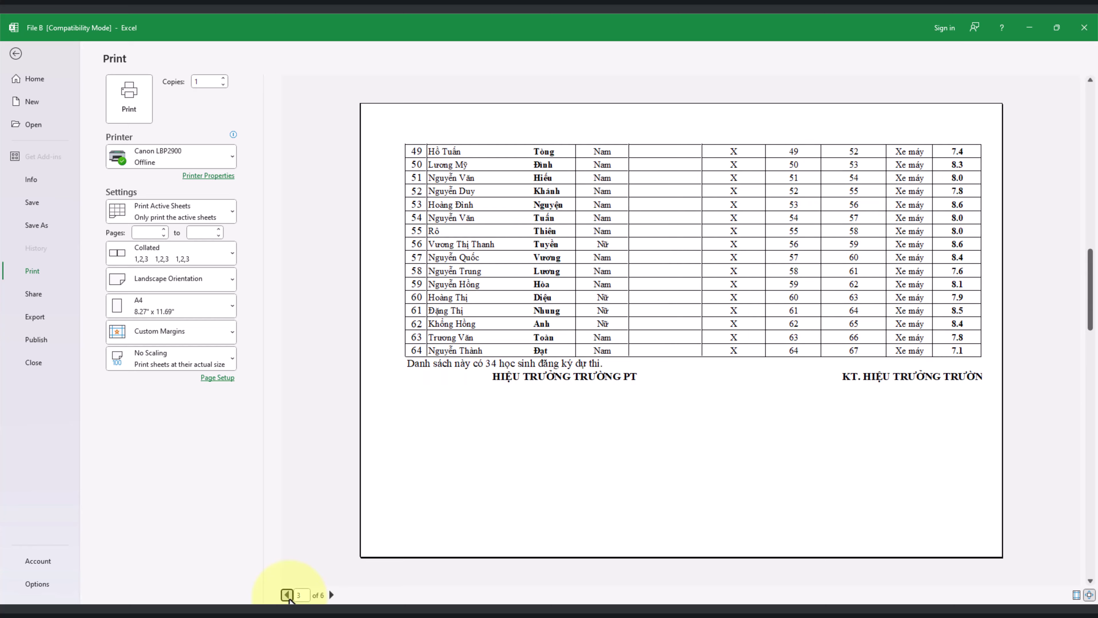
left_click(287, 595)
left_click(287, 595)
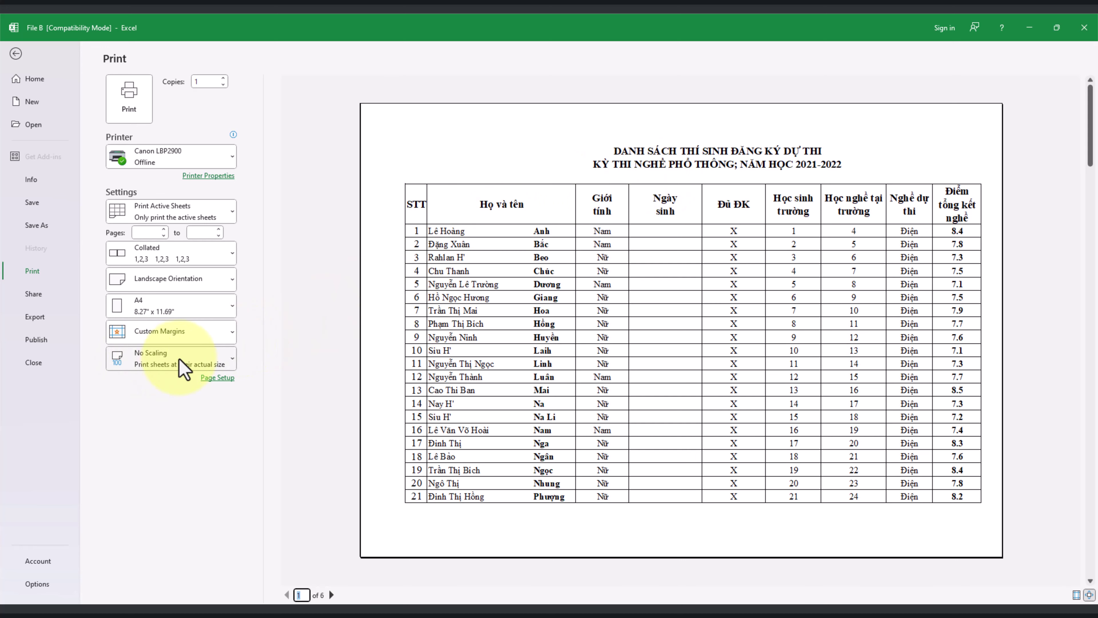
Set print scaling to Fit All Columns on One Page and review the resulting 3 preview pages
left_click(232, 362)
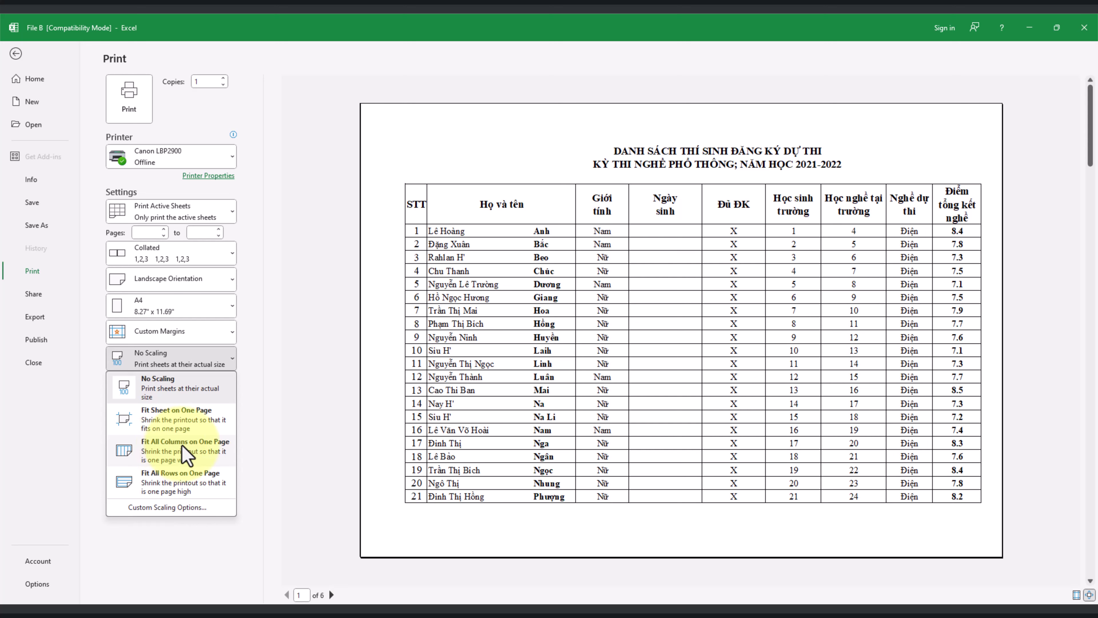
left_click(182, 453)
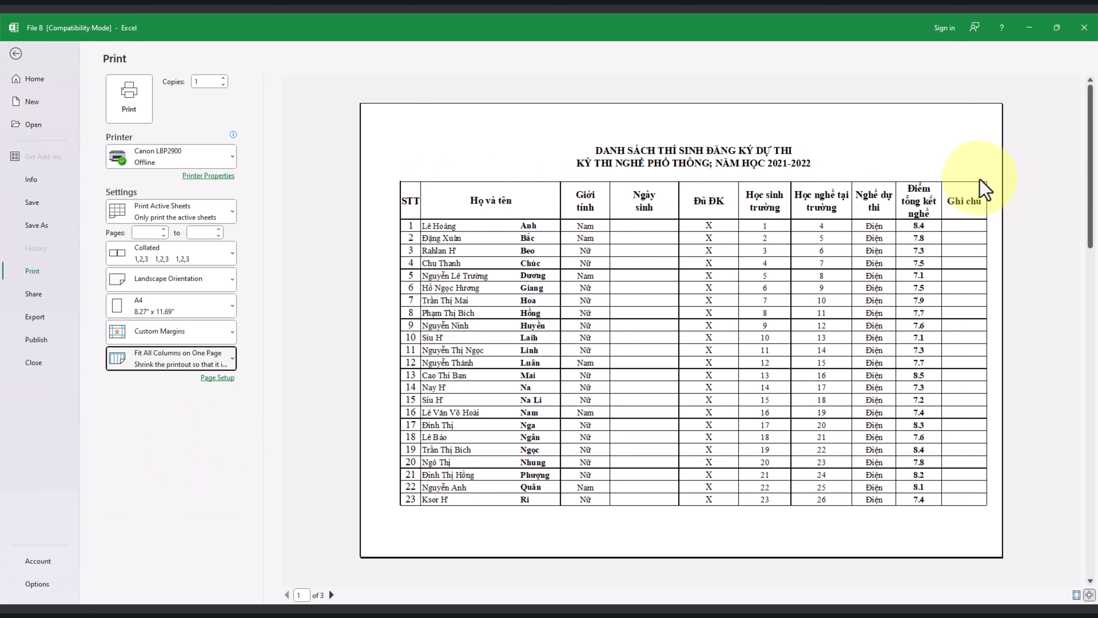
left_click(232, 359)
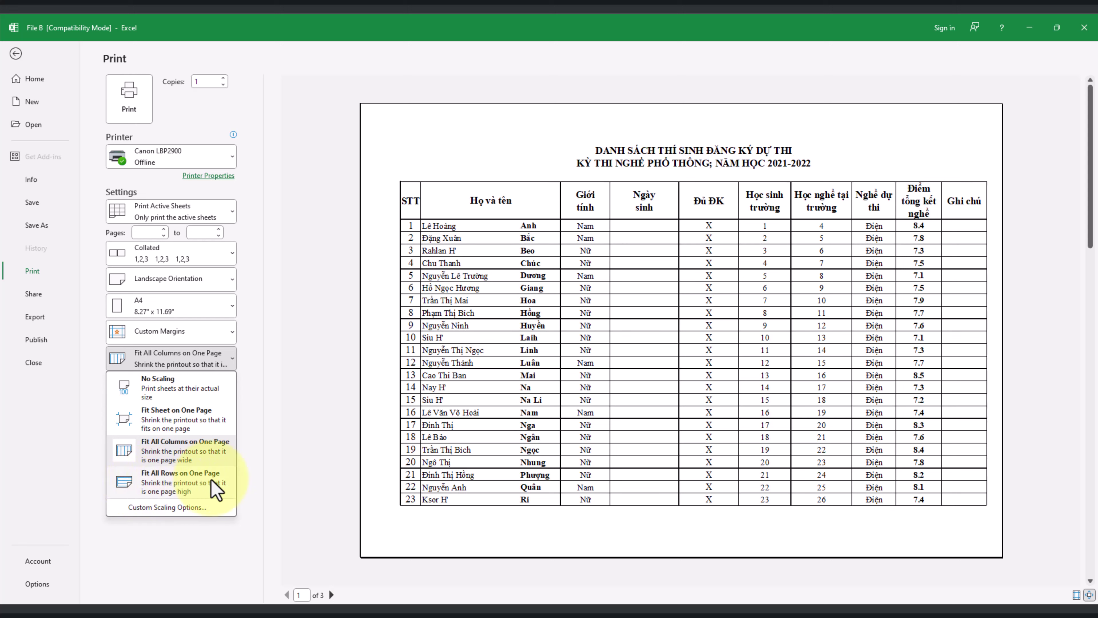
left_click(331, 595)
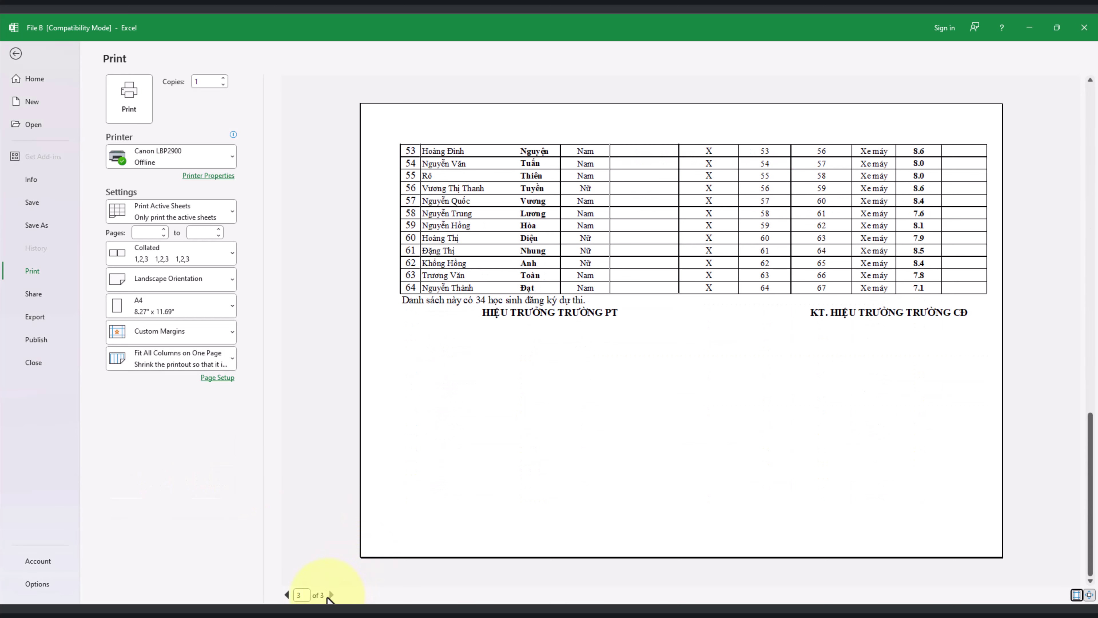
left_click(287, 596)
left_click(287, 596)
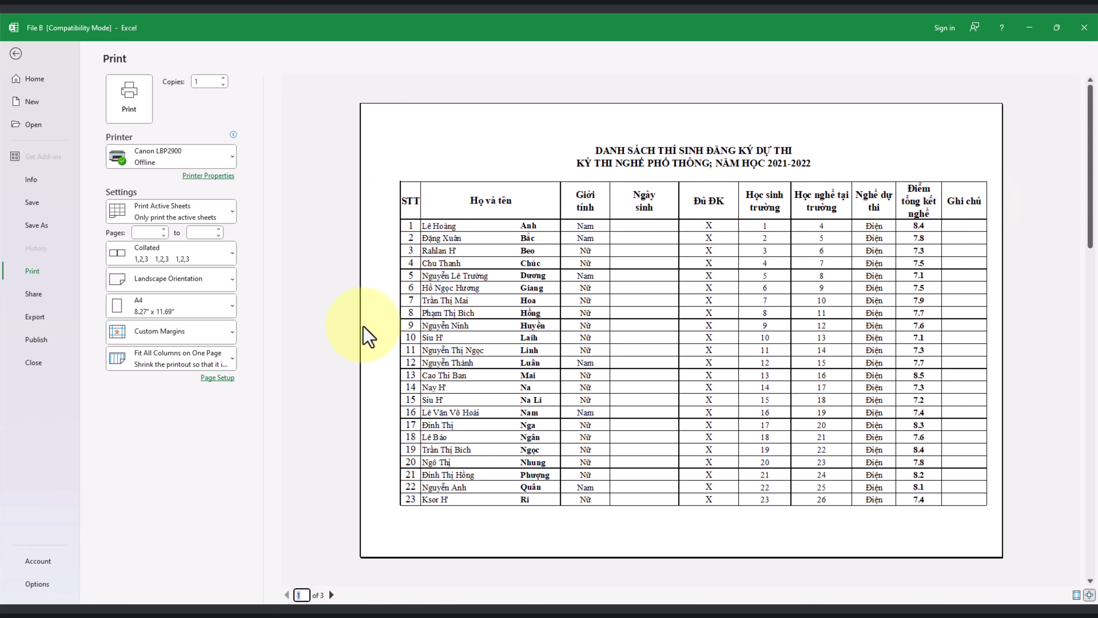
left_click(218, 366)
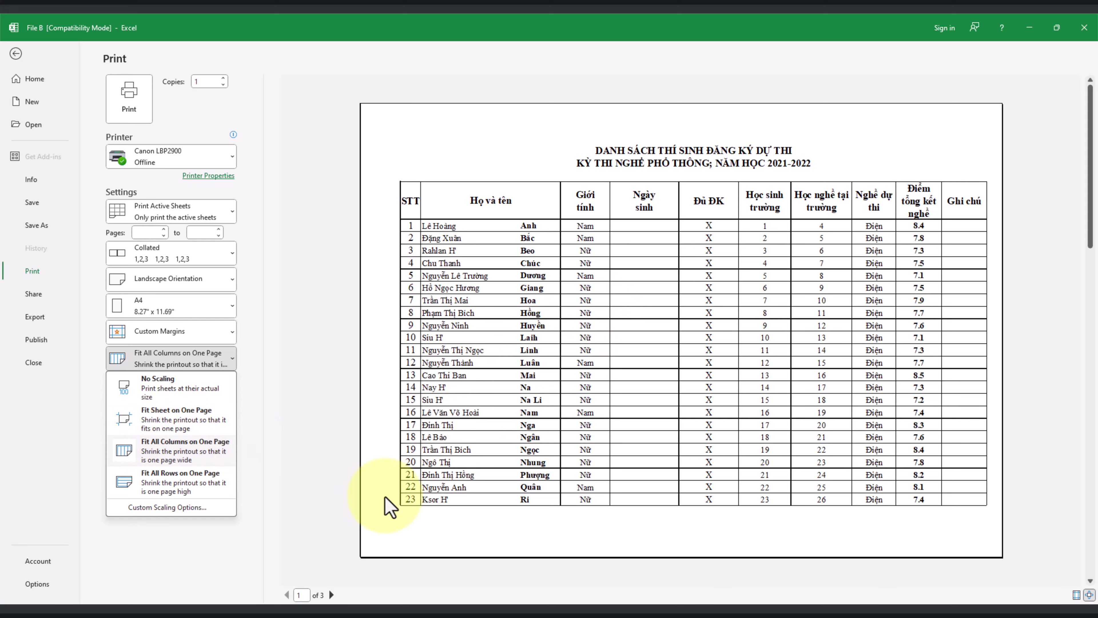
scroll(445, 474, "down", 1)
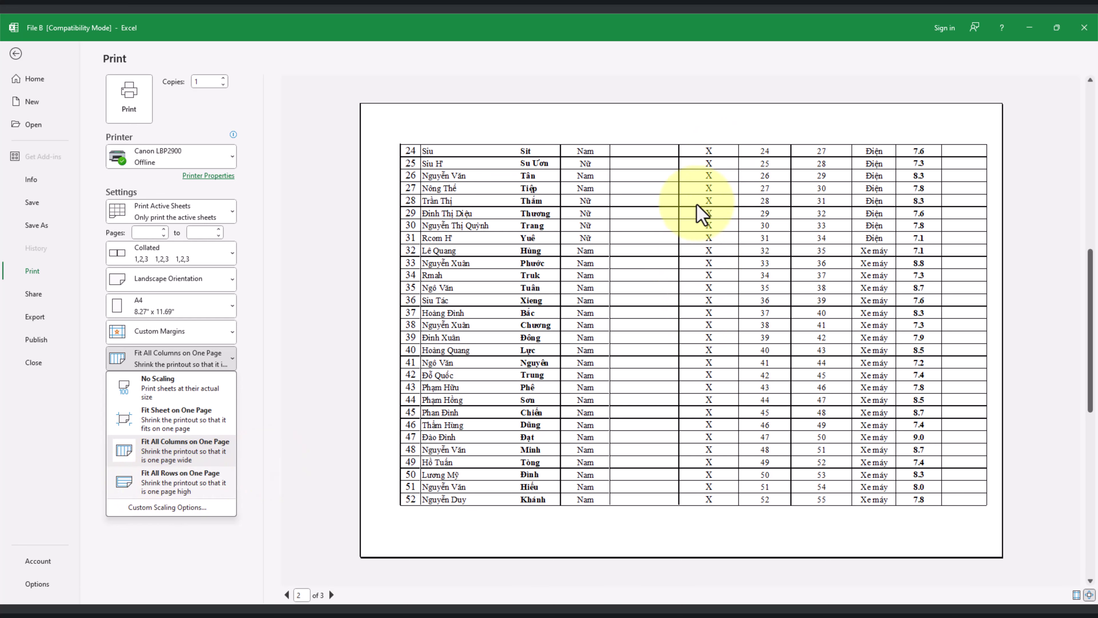
left_click(331, 595)
left_click(331, 595)
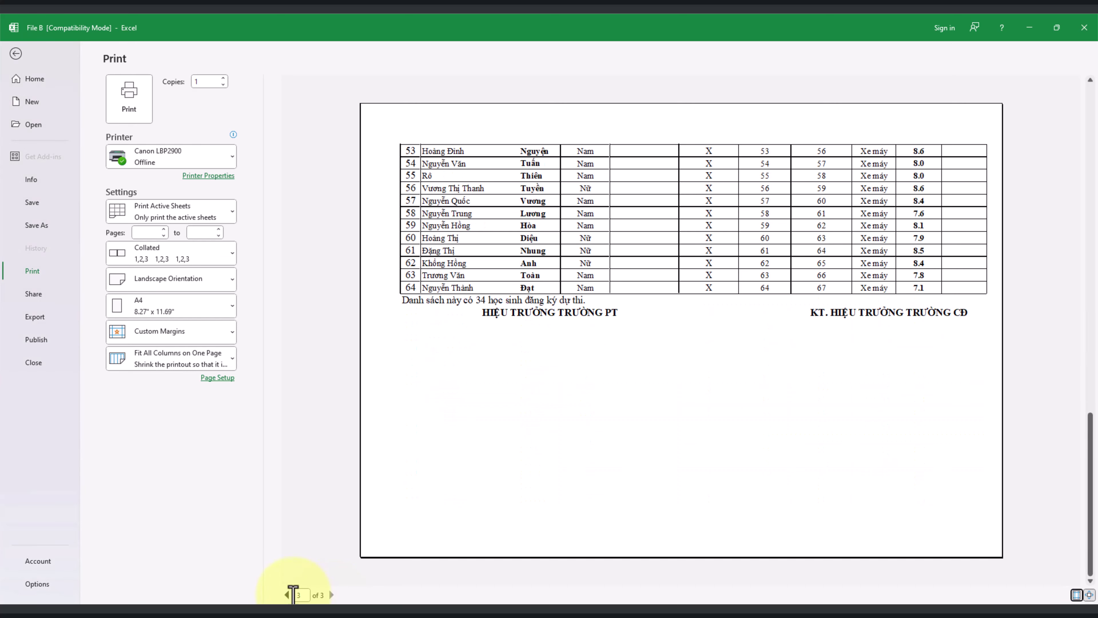
left_click(287, 596)
left_click(287, 595)
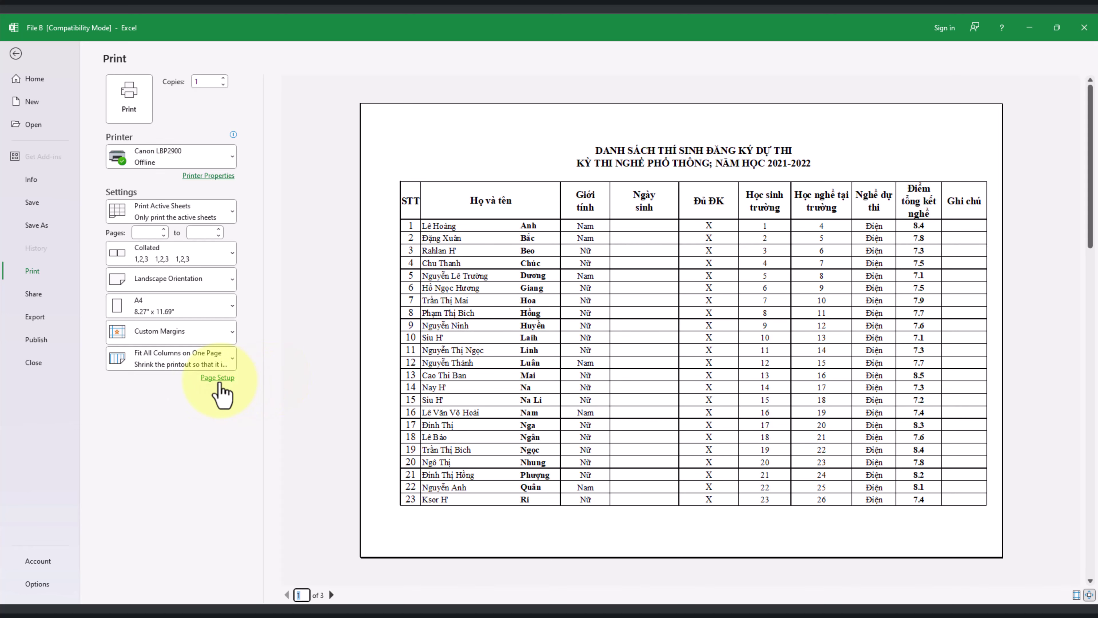
Tick Center on page Horizontally in Page Setup's Margins, apply it, and return to the sheet
left_click(218, 379)
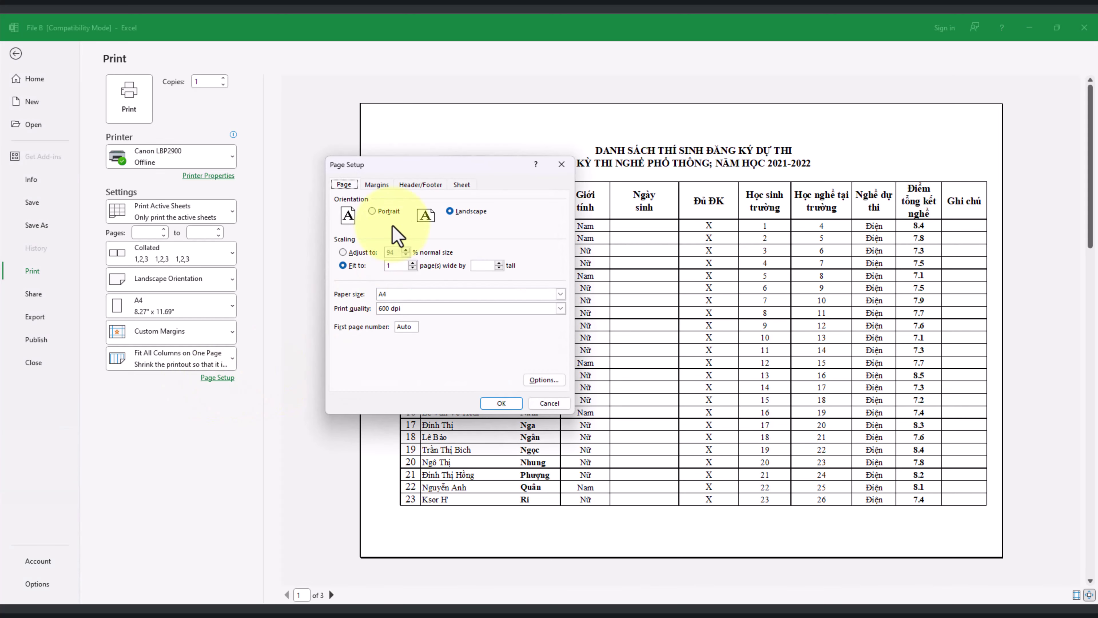
left_click(377, 185)
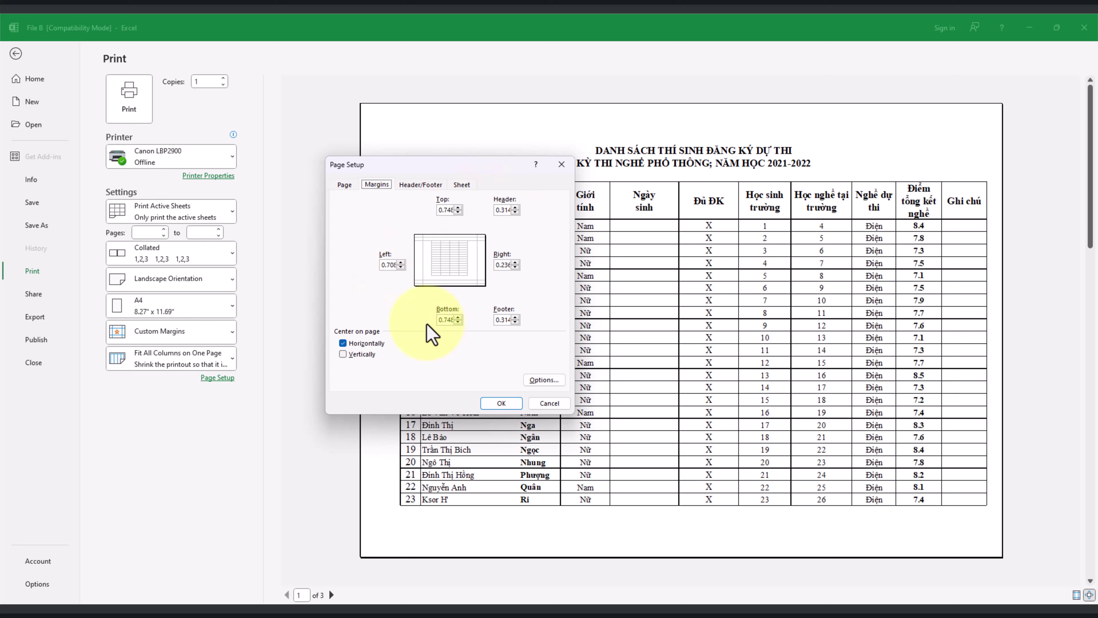
left_click(344, 343)
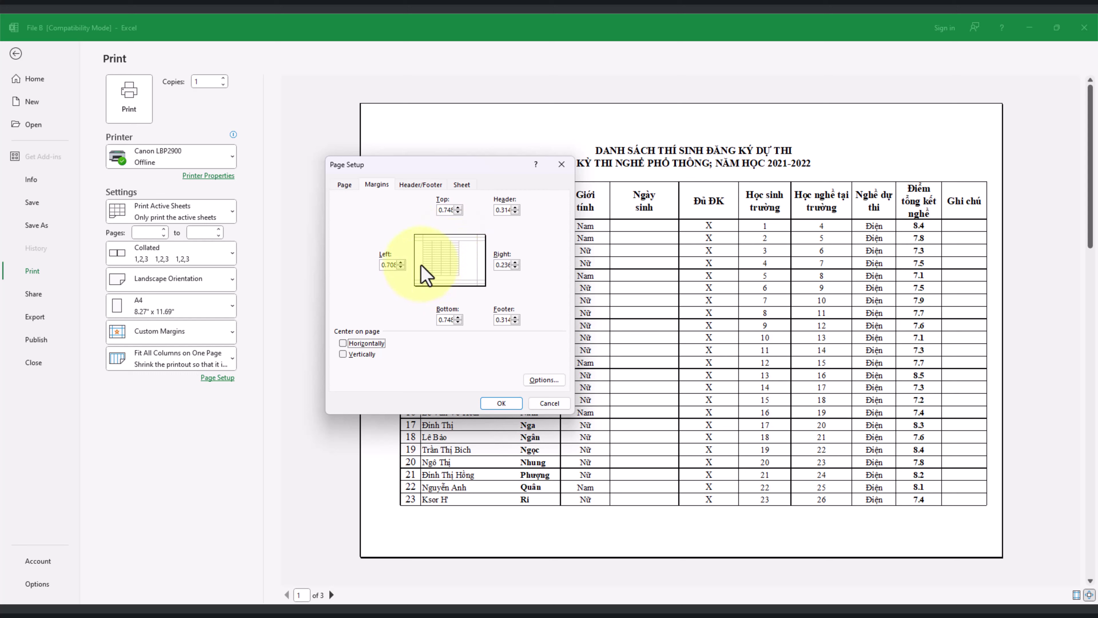
left_click(343, 344)
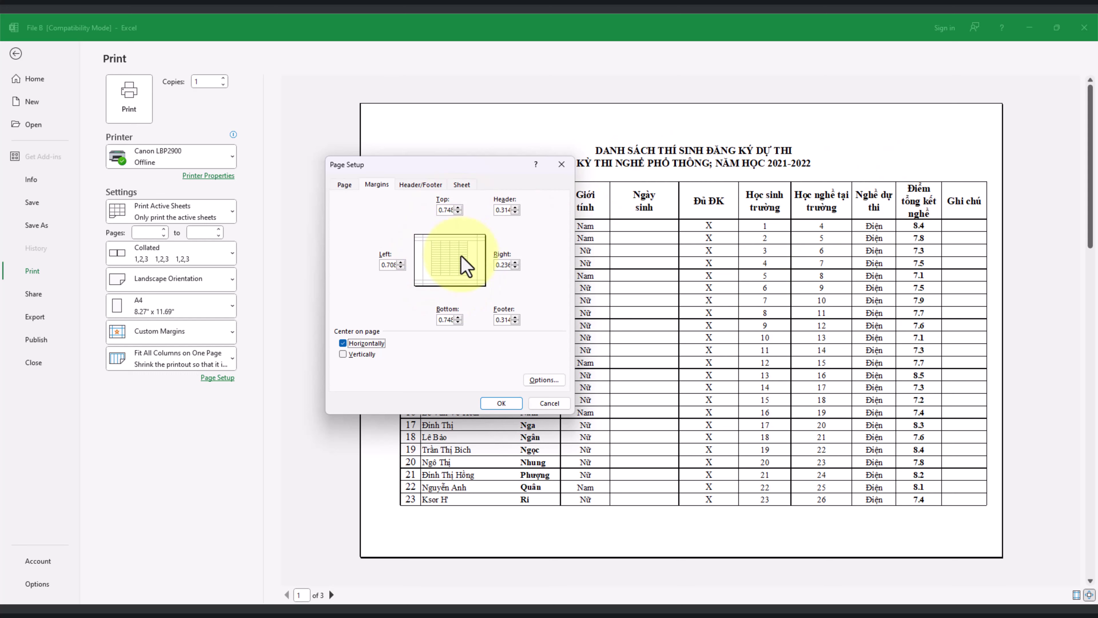
left_click(500, 404)
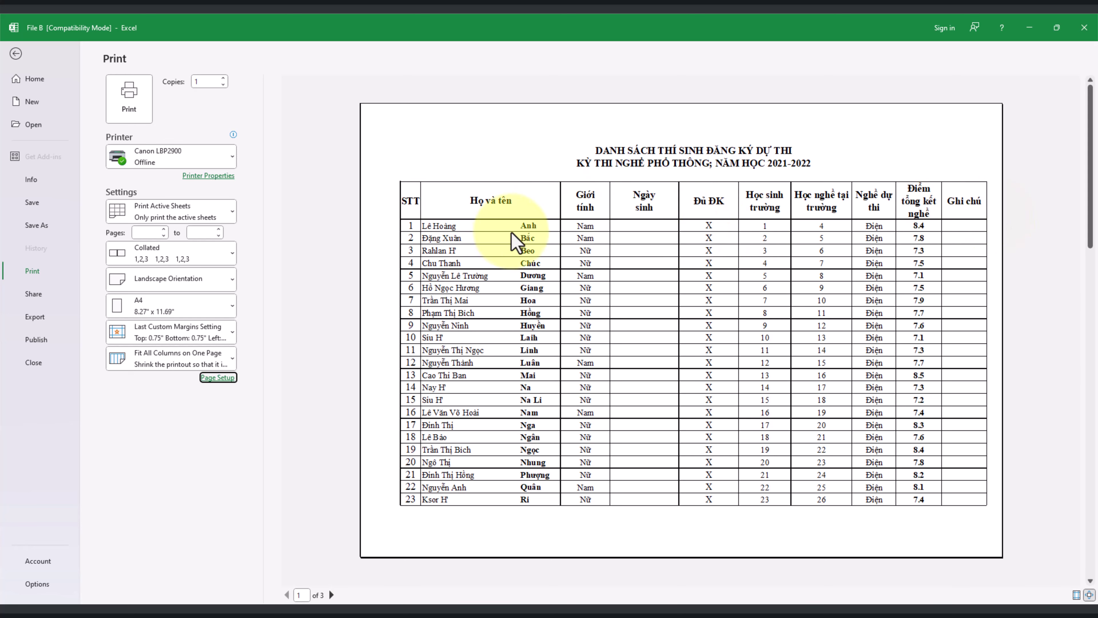
left_click(16, 53)
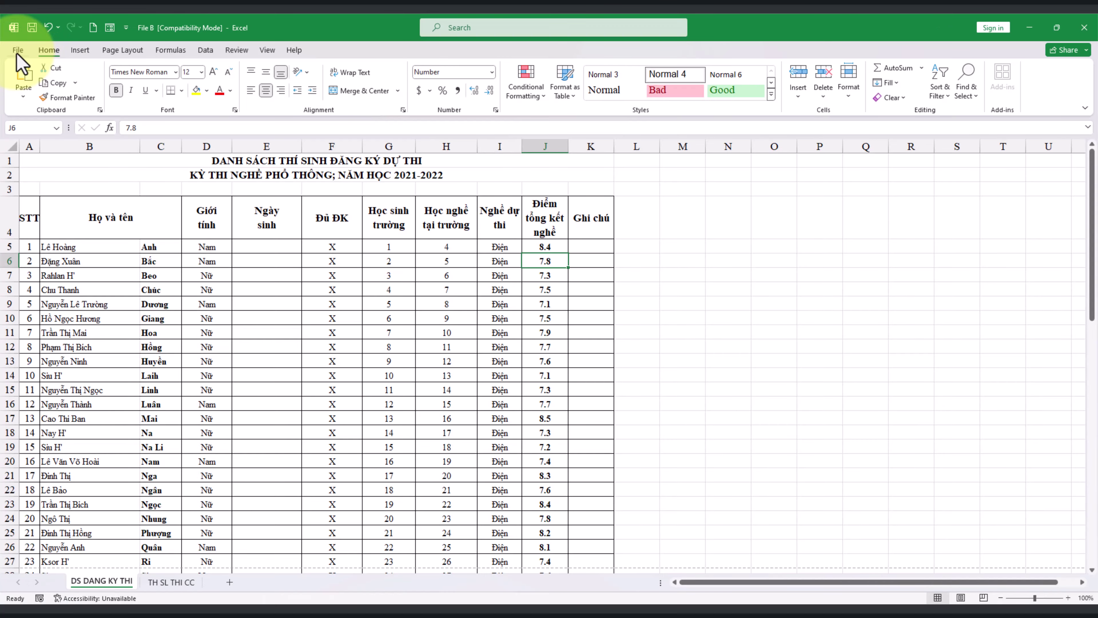
In Page Break Preview, drag the page edge past column K to include Ghi chú, then return to Normal view
left_click(17, 52)
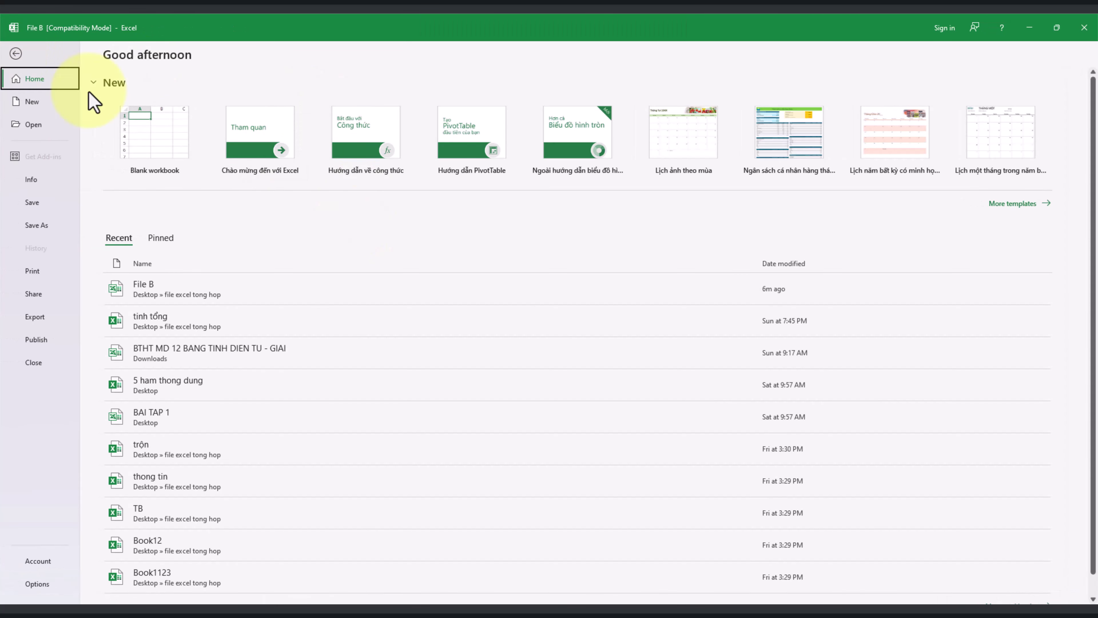
left_click(17, 54)
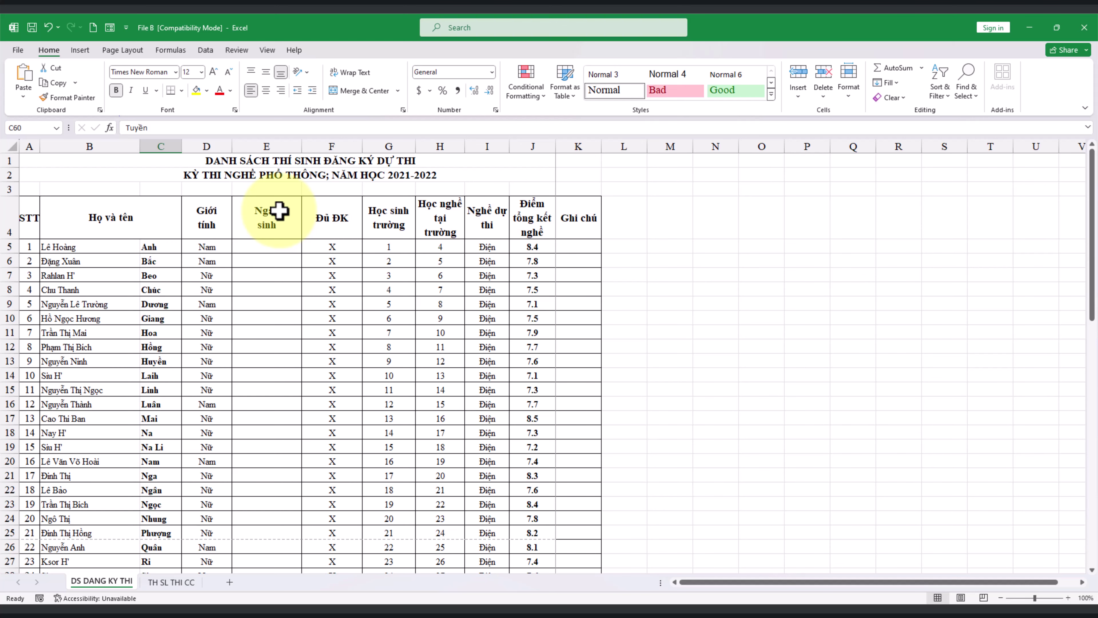
left_click(267, 50)
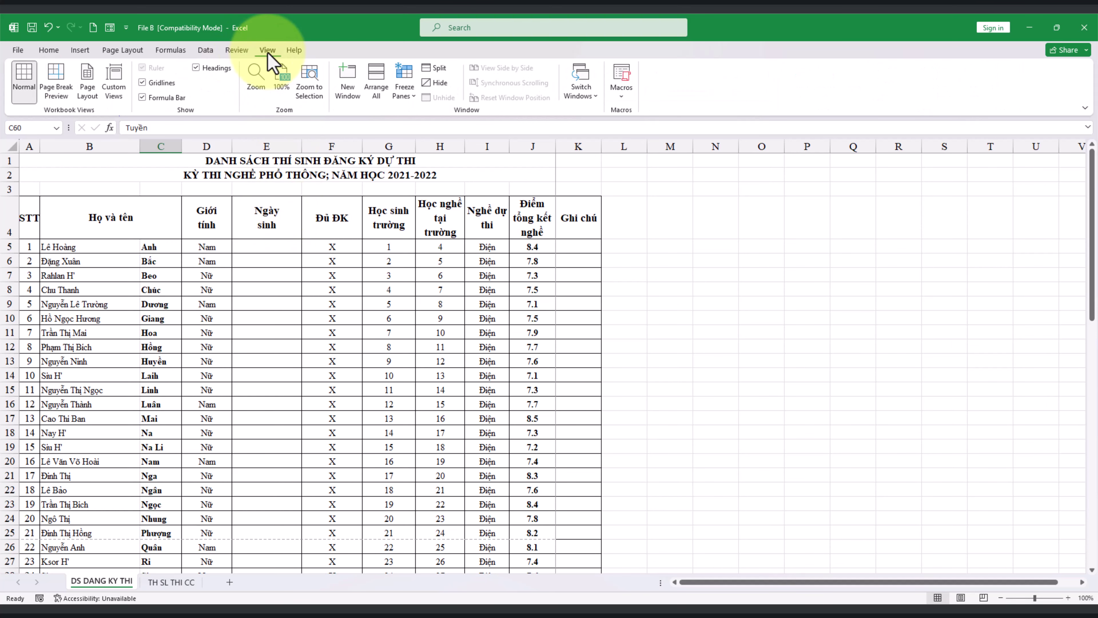
left_click(56, 85)
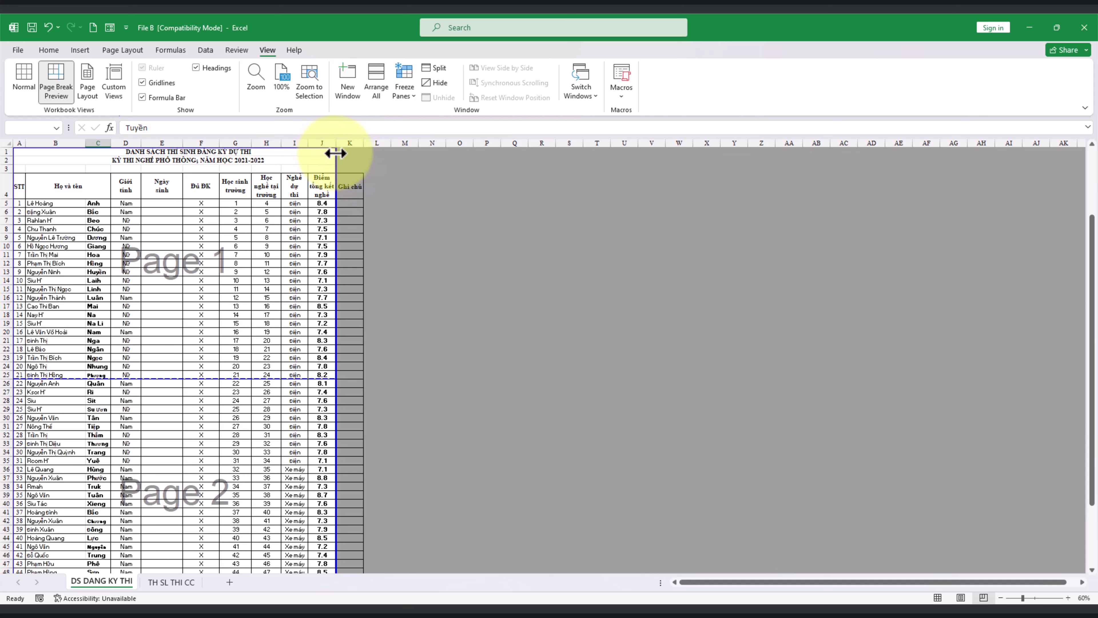
left_click_drag(336, 154, 379, 161)
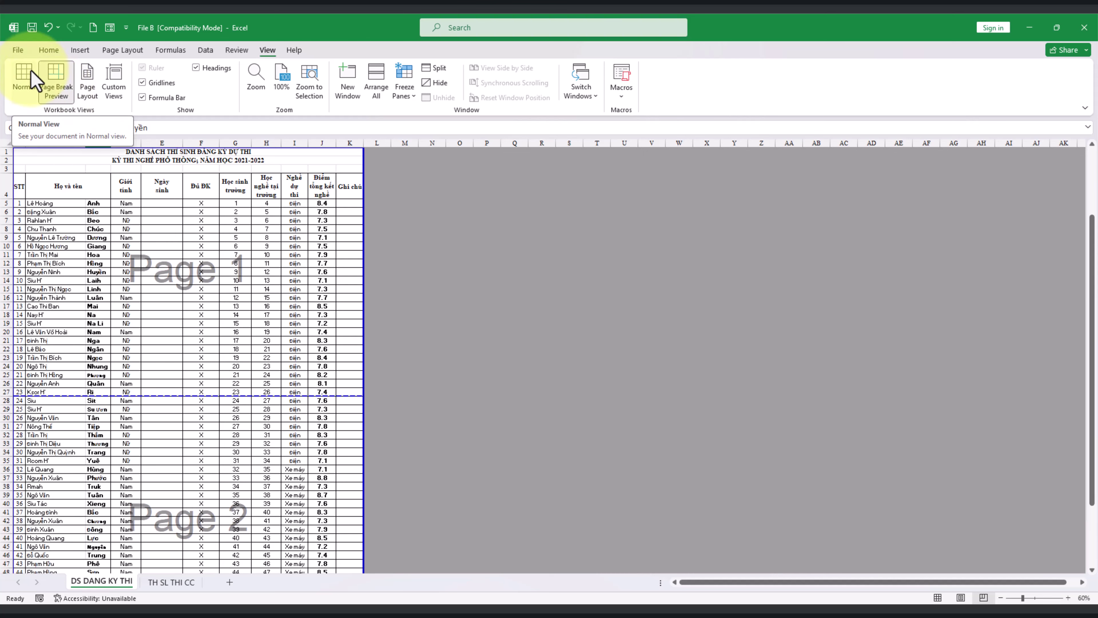
left_click(23, 77)
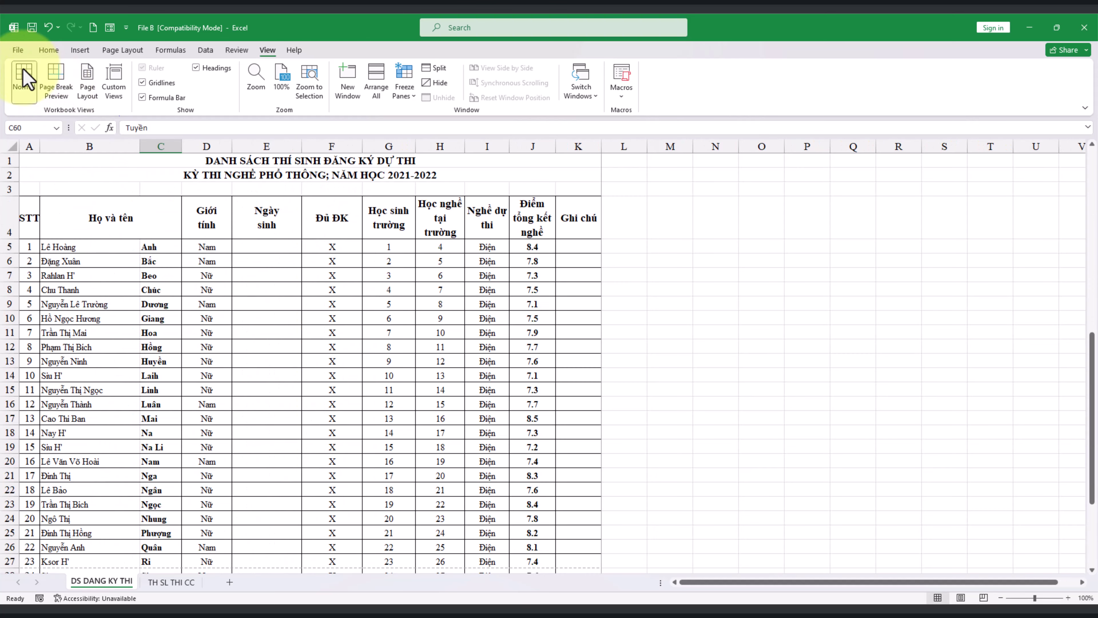
Check the current print preview, then go back to the worksheet
left_click(17, 50)
left_click(31, 270)
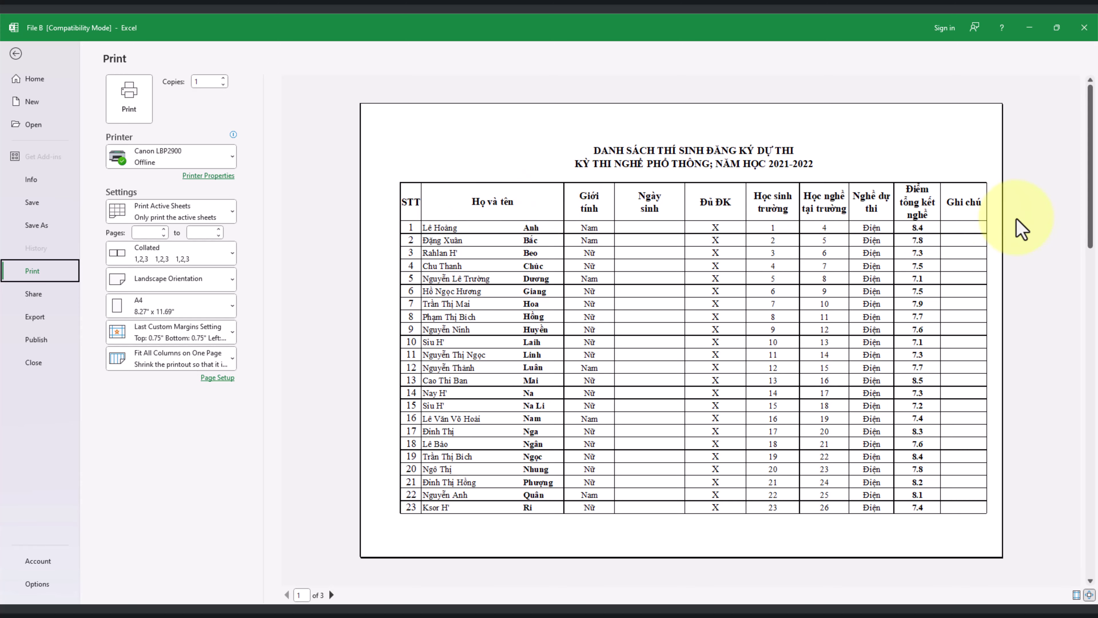
left_click(16, 54)
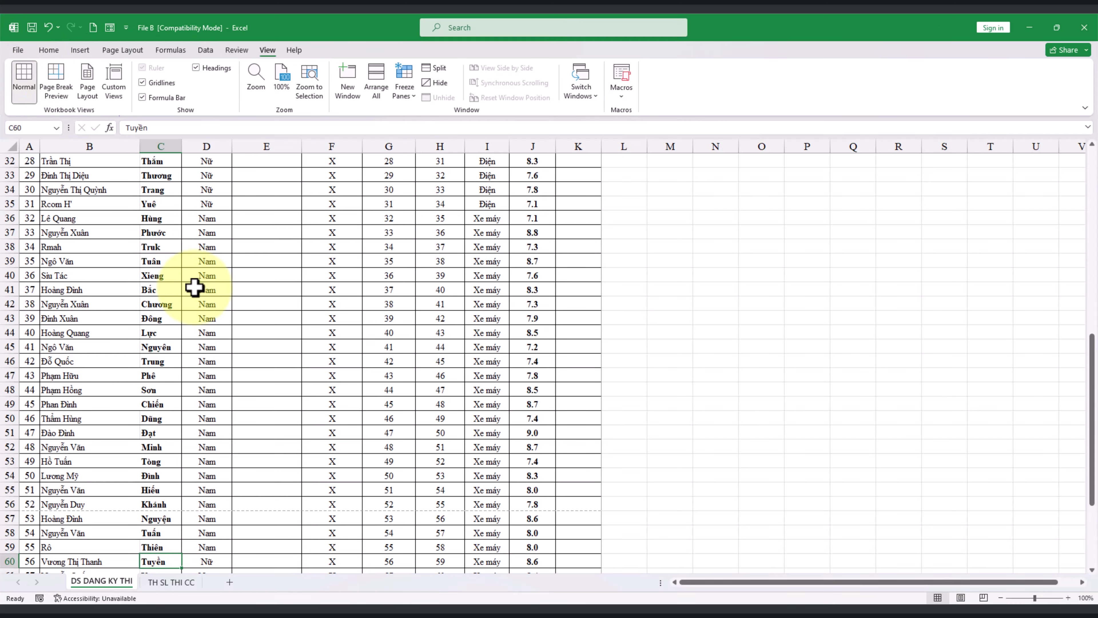
Delete rows 31–68 so the list ends at candidate 26 before the summary lines
scroll(51, 305, "down", 3)
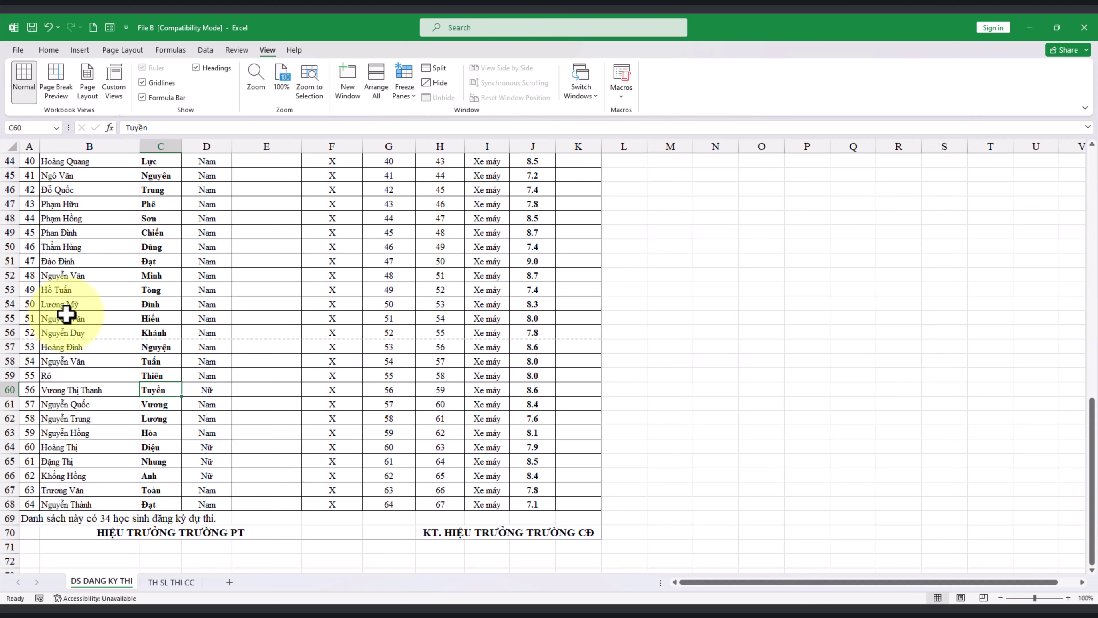
scroll(67, 312, "up", 3)
scroll(73, 307, "up", 3)
scroll(73, 305, "up", 3)
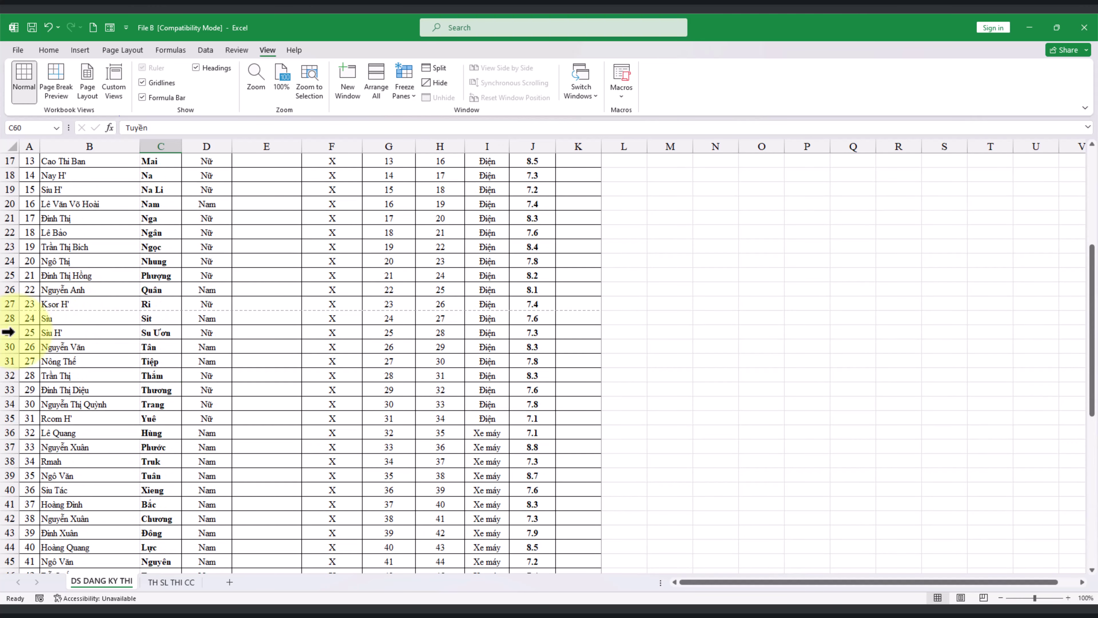
left_click(5, 359)
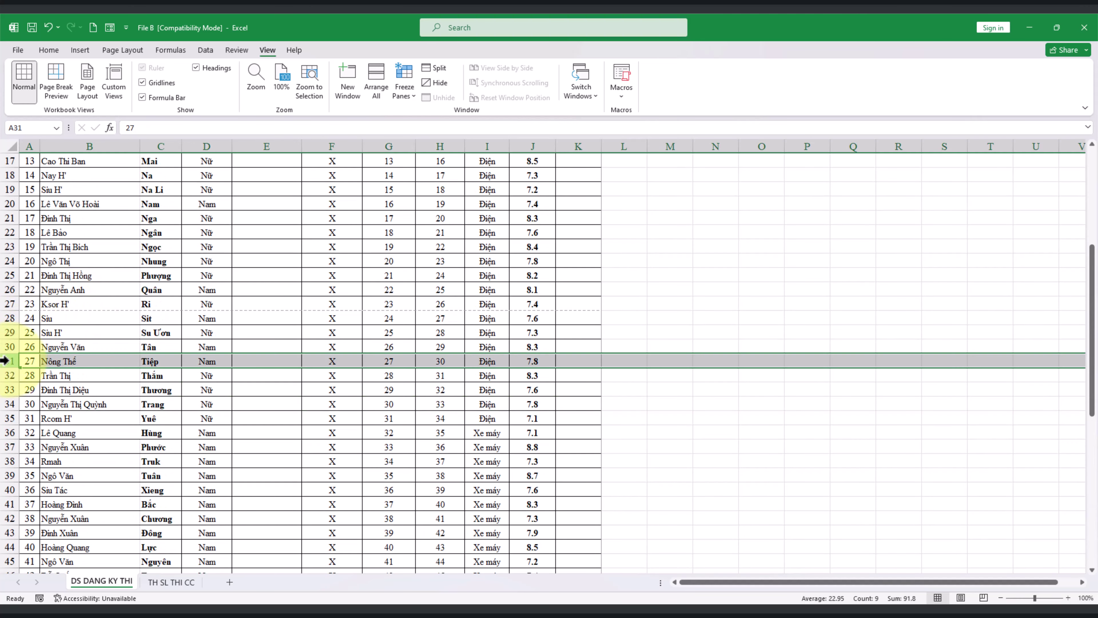
scroll(45, 366, "down", 4)
scroll(50, 365, "down", 6)
scroll(49, 365, "down", 2)
left_click(10, 418, "shift")
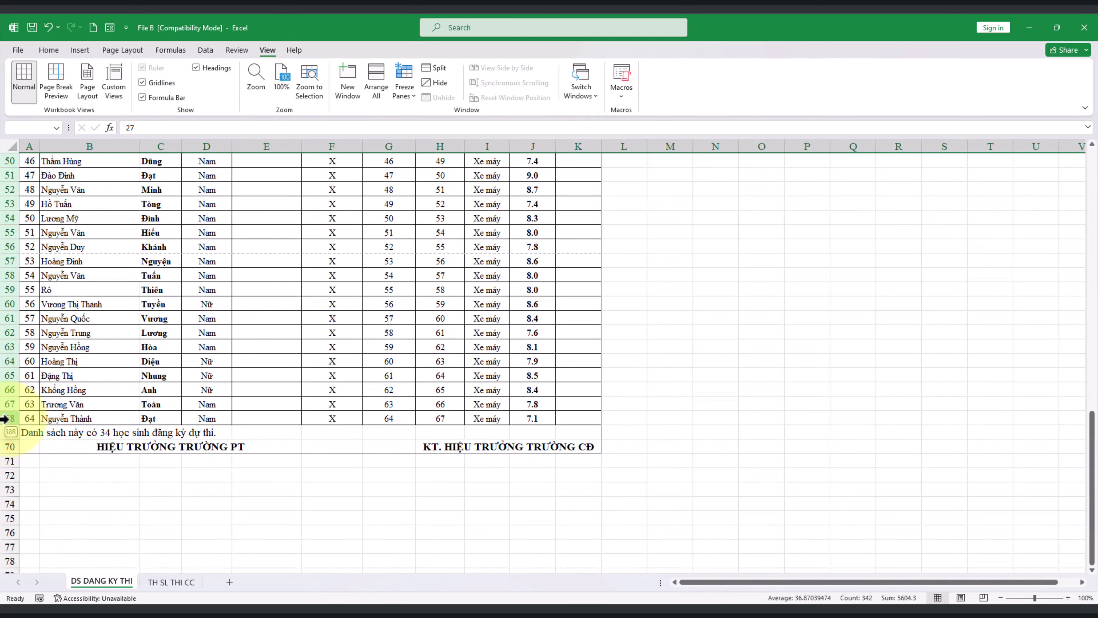
right_click(9, 418)
left_click(44, 328)
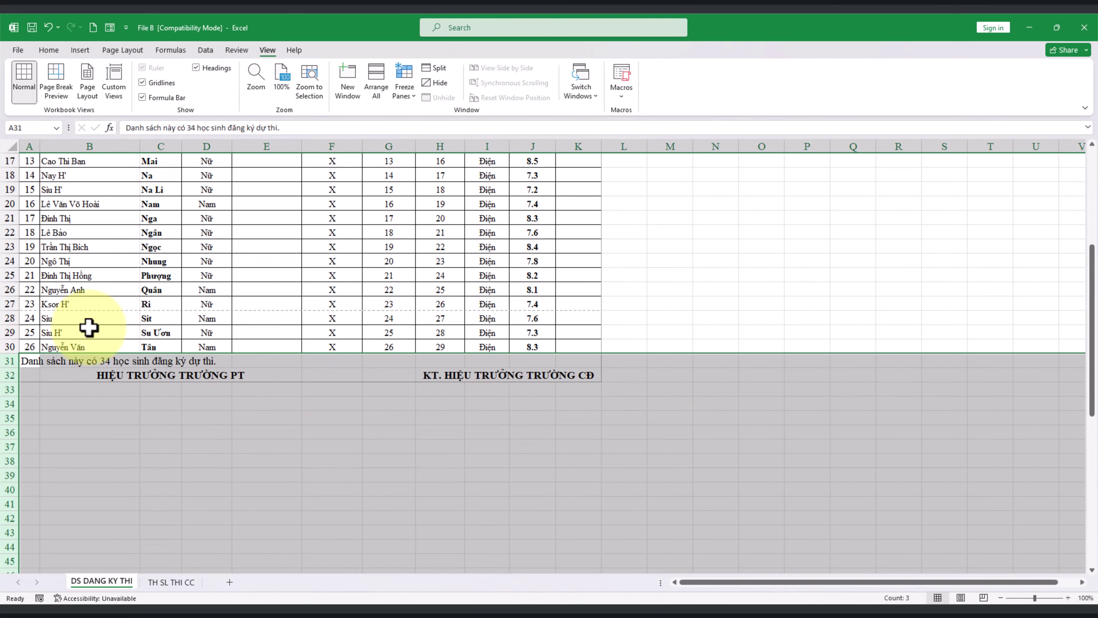
Set print scaling to Fit All Rows on One Page
left_click(18, 50)
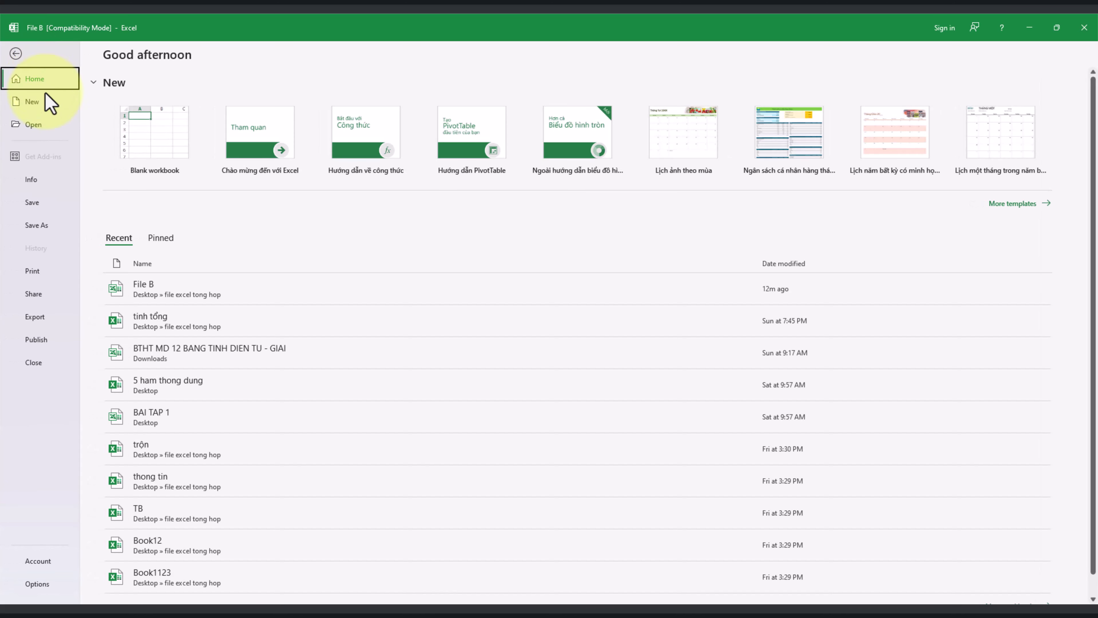
left_click(39, 277)
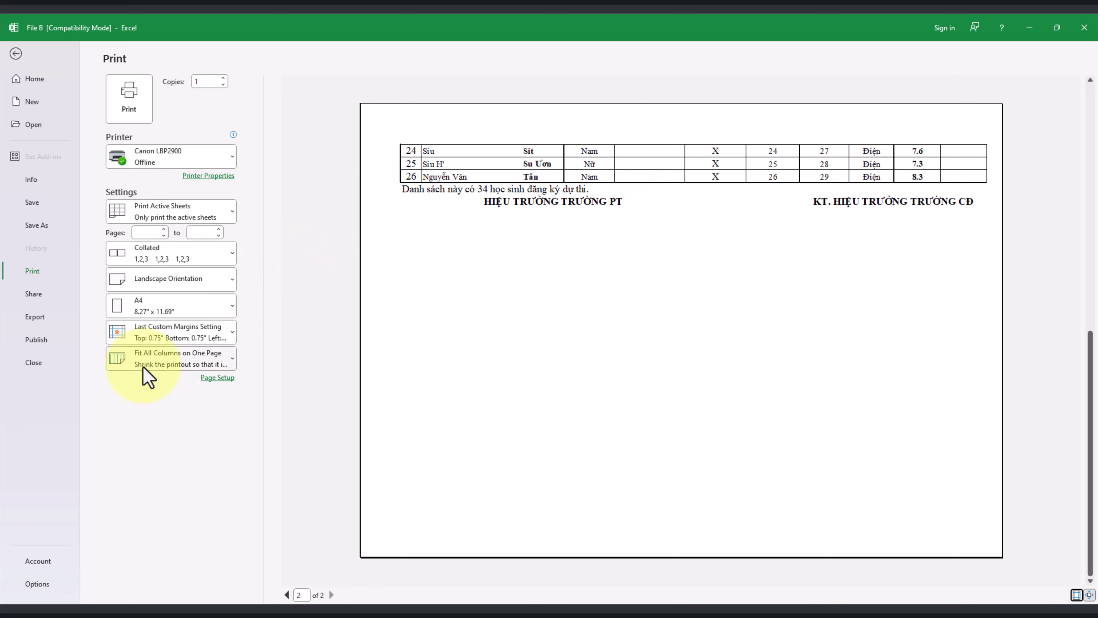
left_click(227, 357)
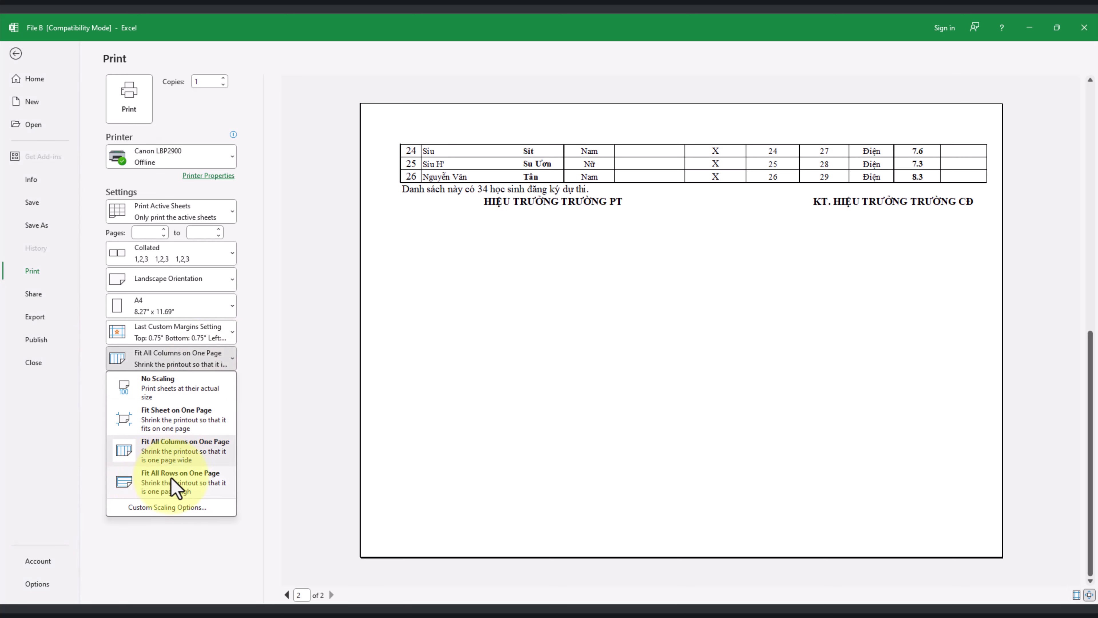
left_click(199, 488)
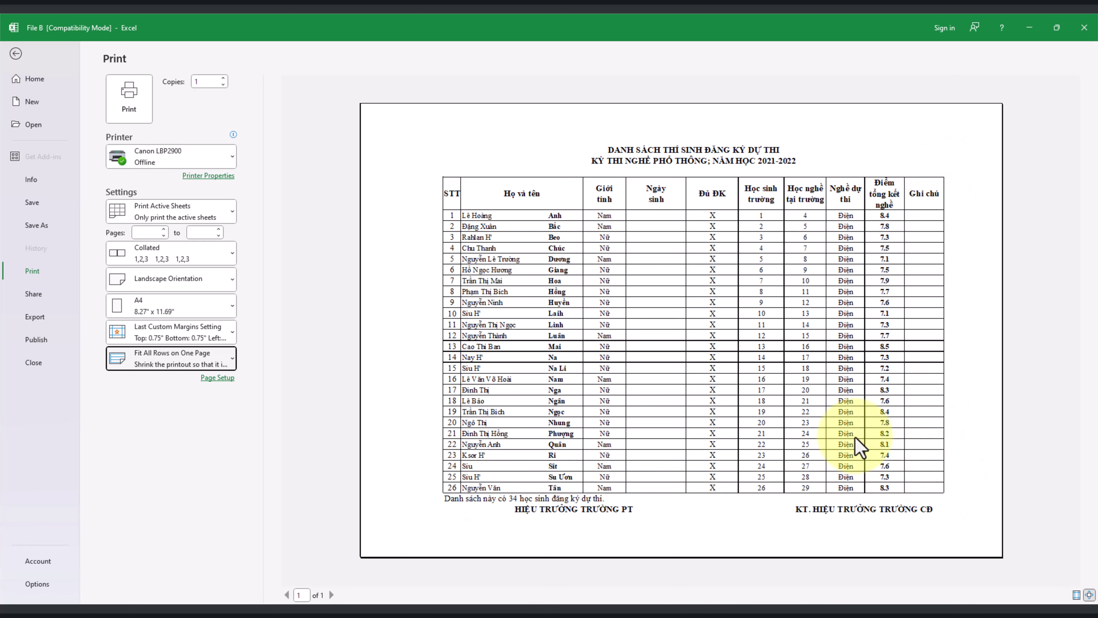
Set the print range to pages 1 to 1 and return to the worksheet
left_click(150, 114)
left_click(141, 227)
type("1")
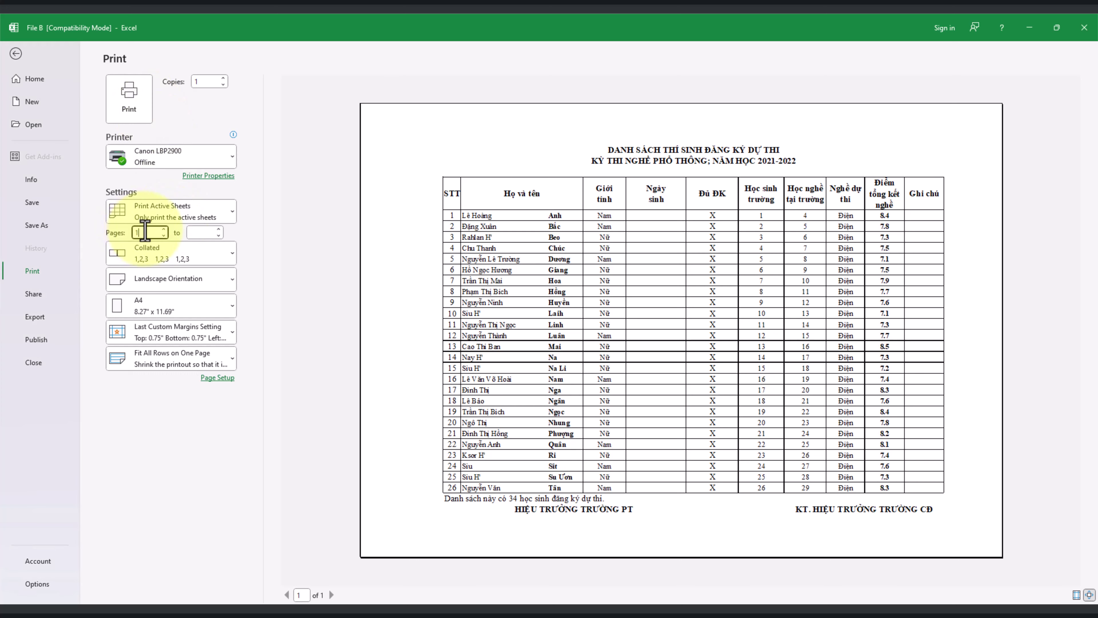
left_click(202, 233)
type("1")
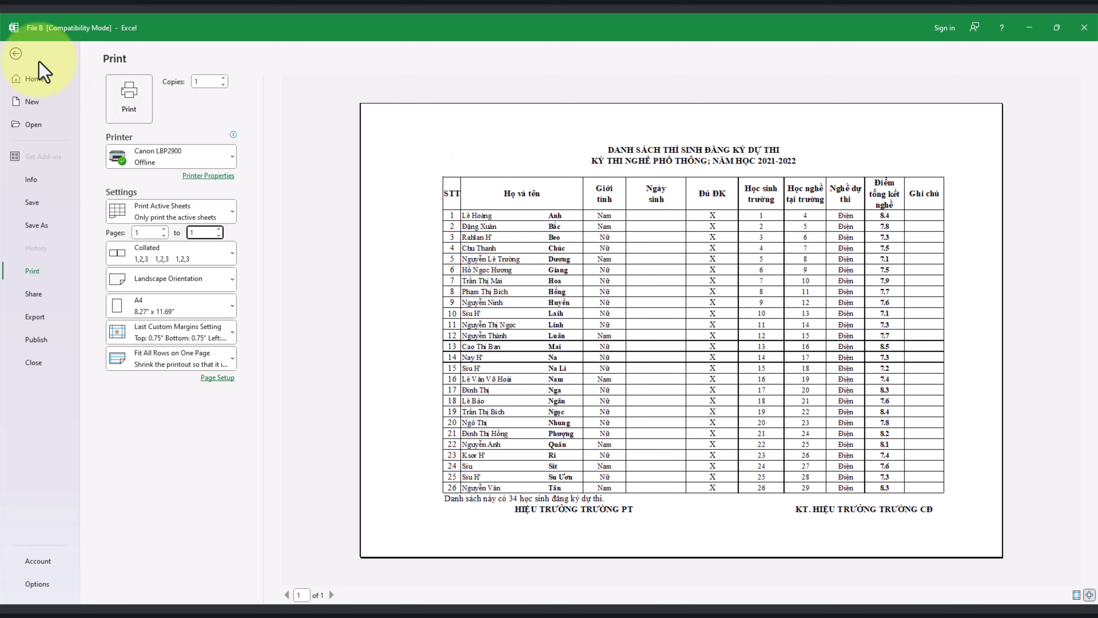
left_click(16, 54)
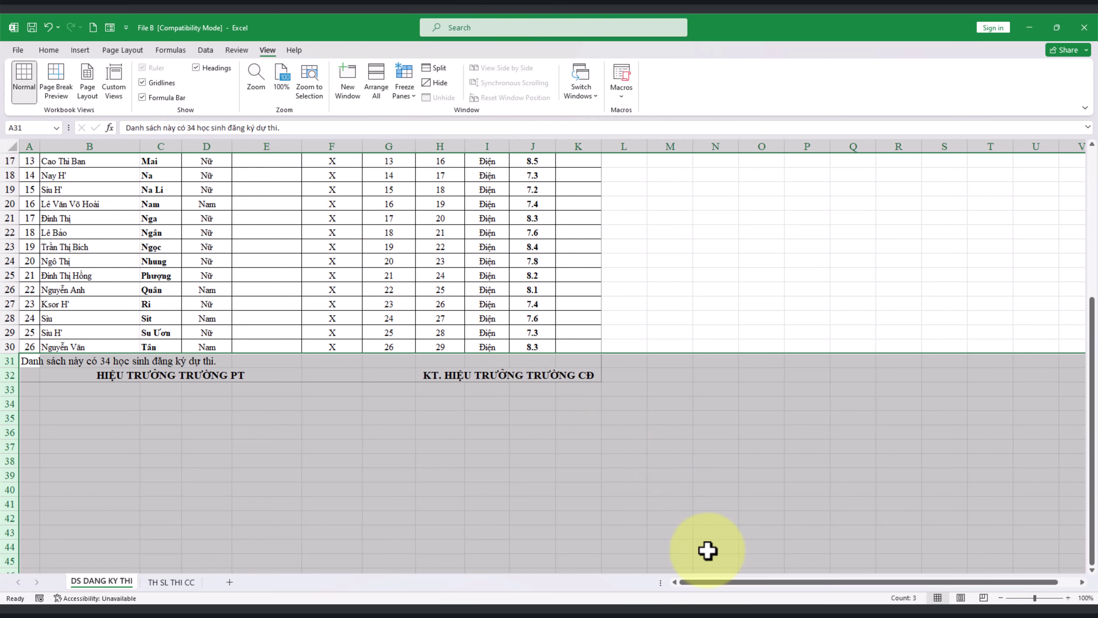